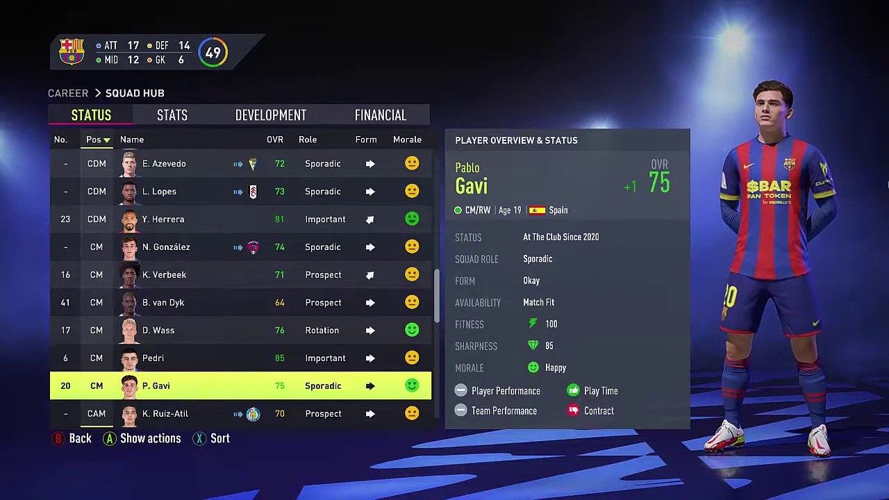
- Run FIFA22.CETRAINER from the FIFA 22 CT v22.1.1.5 folder in File Explorer and allow Cheat Engine to make changes
key(super)
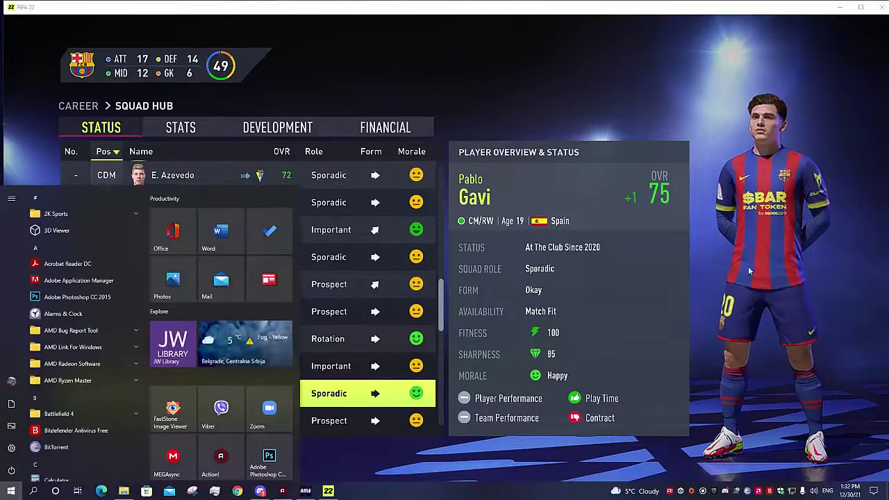
click(124, 490)
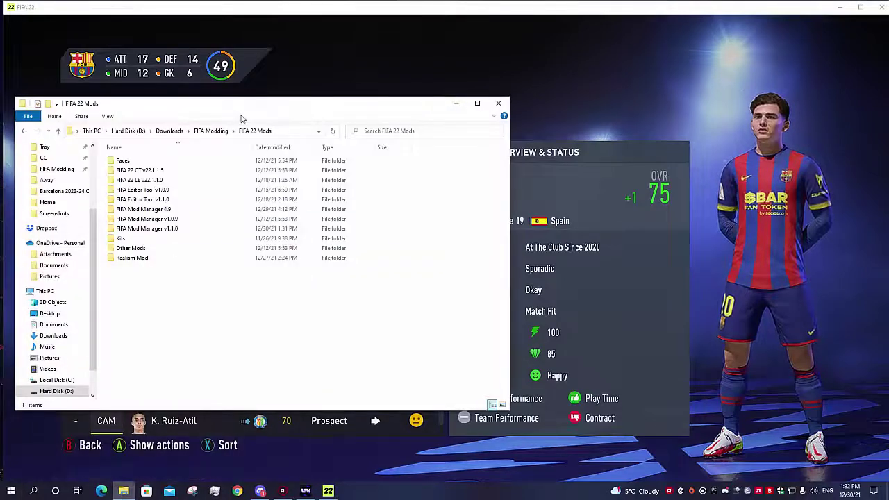
drag(251, 107, 300, 108)
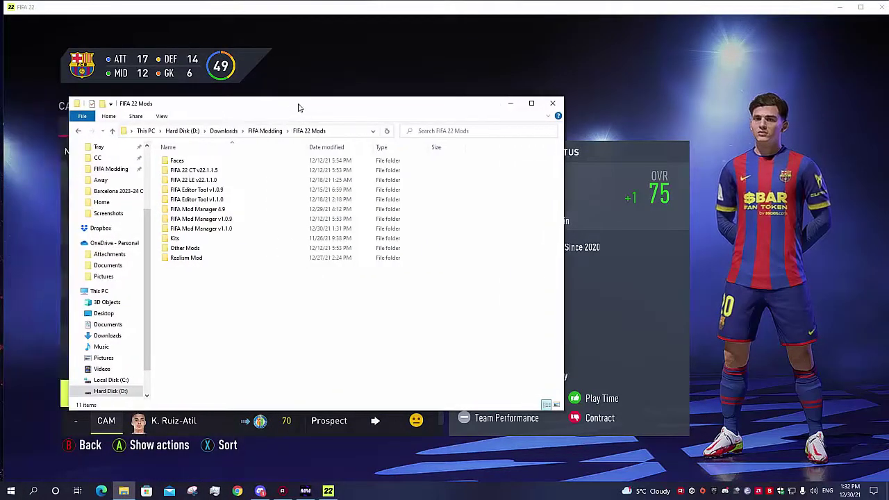
double_click(208, 170)
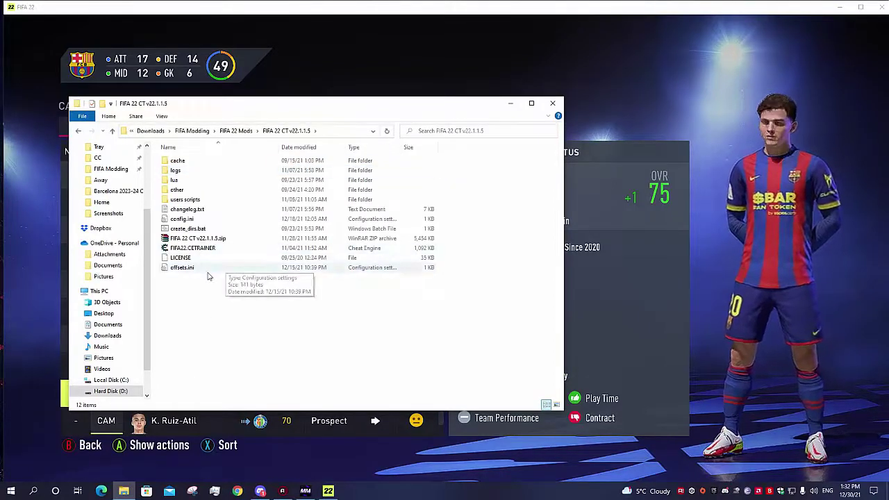
drag(301, 109, 273, 130)
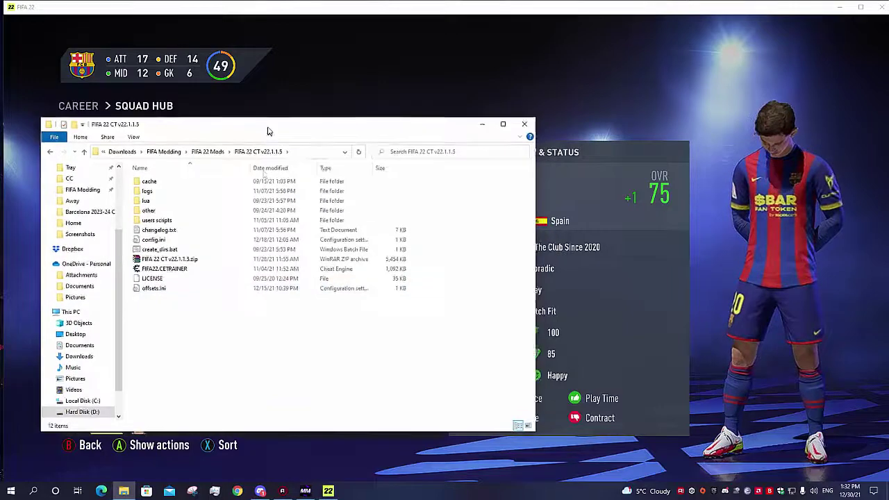
double_click(159, 271)
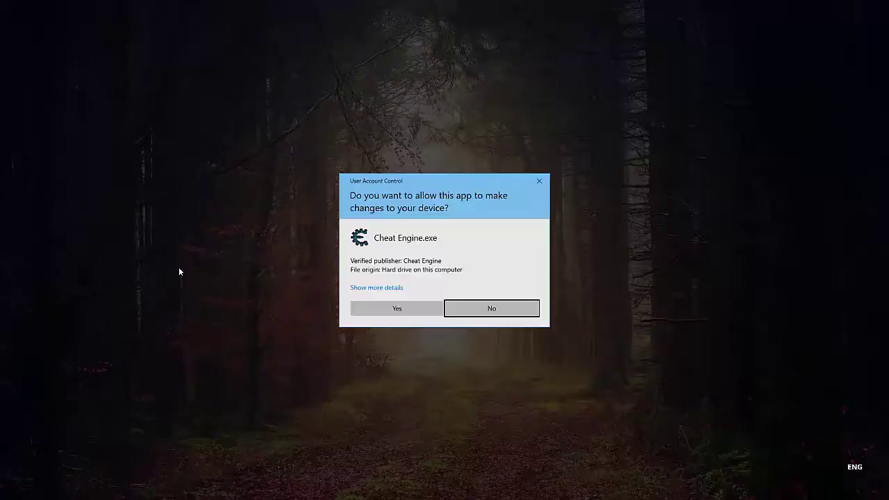
click(397, 309)
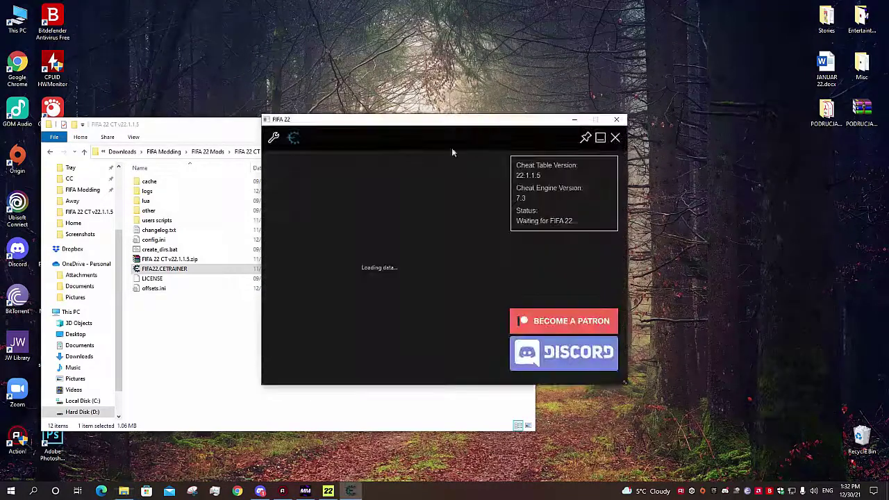
- Minimise the FIFA 22 CT v22.1.1.5 folder window and acknowledge the trainer's ready message
click(224, 129)
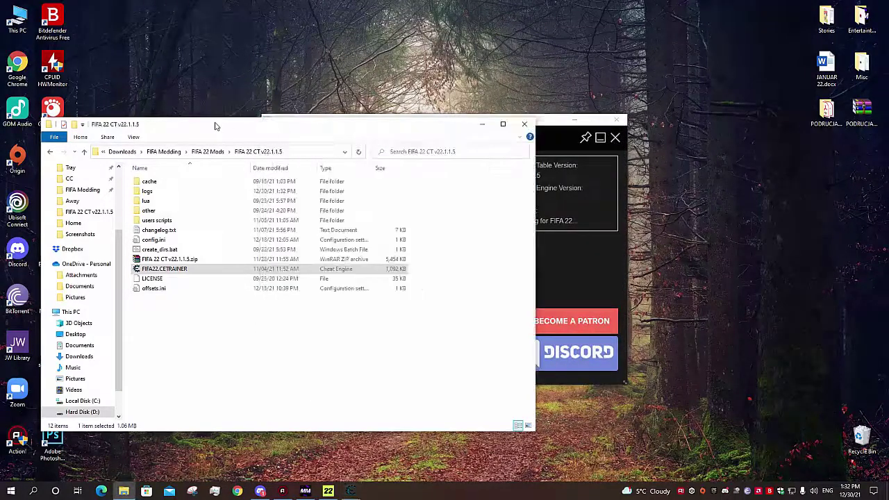
click(485, 128)
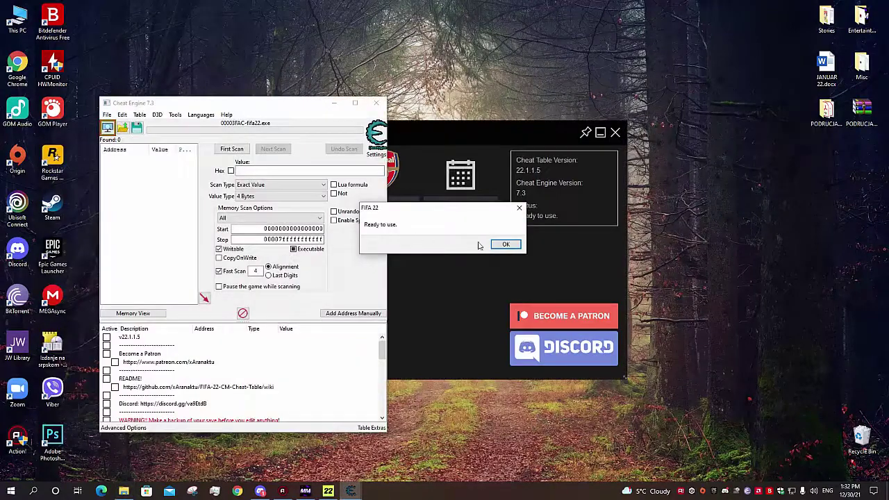
click(496, 245)
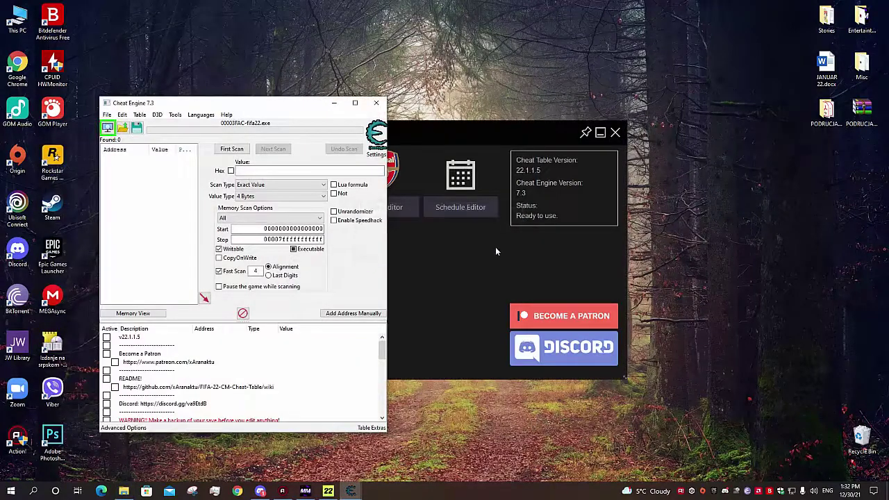
- Bring FIFA 22 back up, switch to the cheat table's main window over it and open the Teams Editor
click(327, 488)
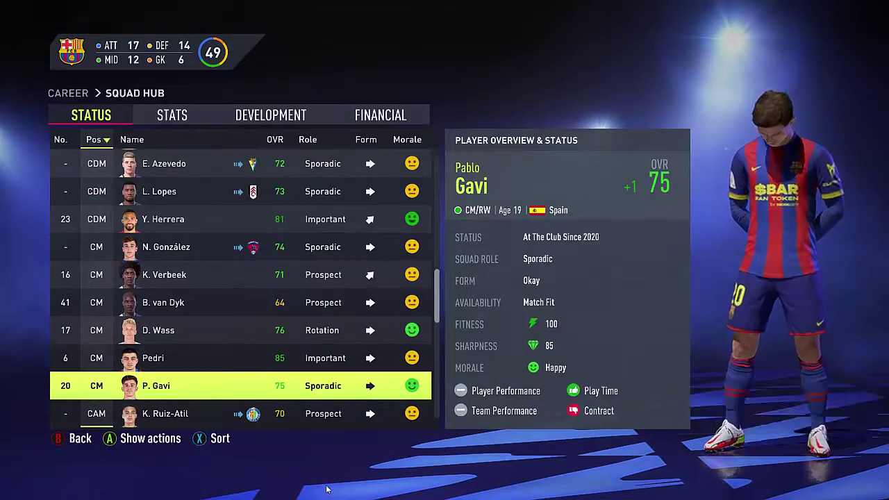
key(super)
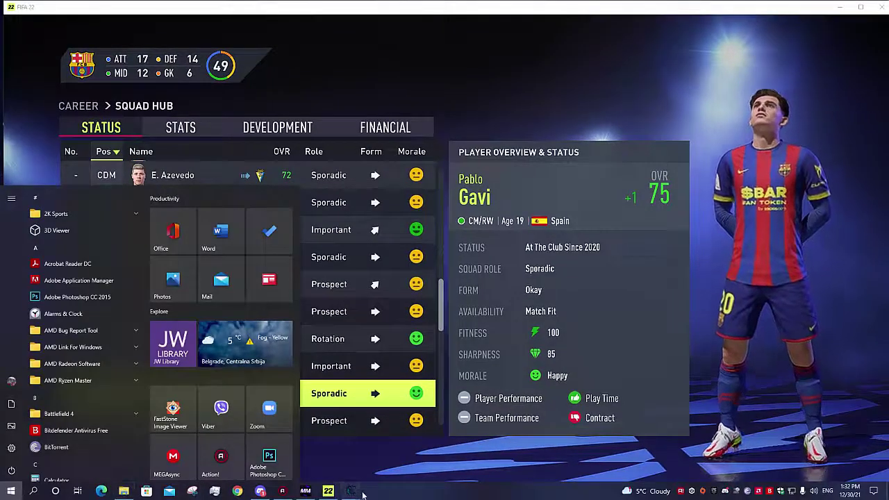
mouse_move(354, 493)
click(389, 450)
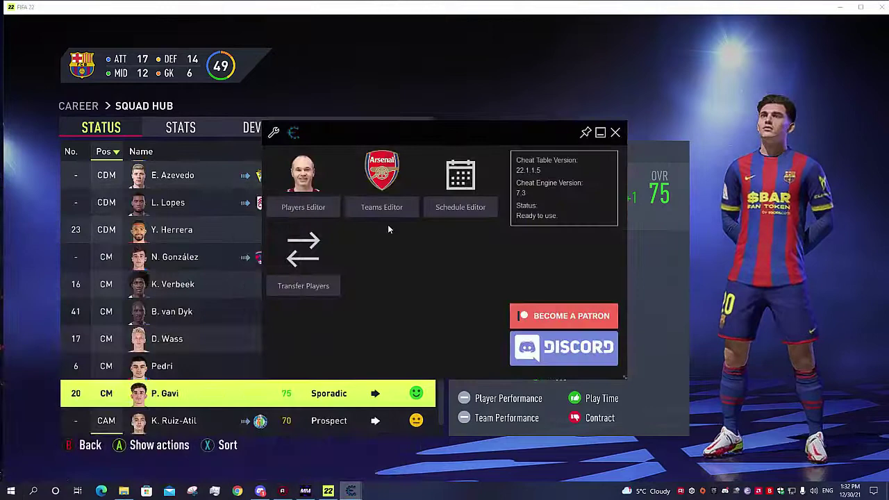
click(386, 211)
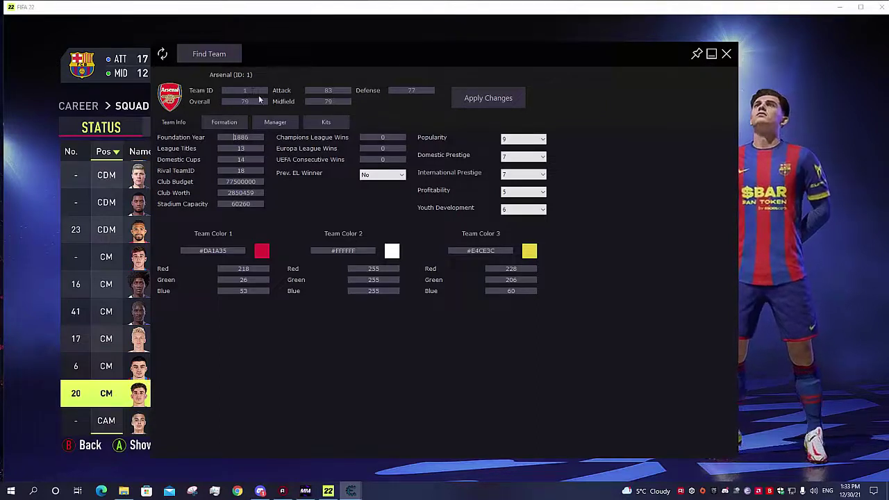
- Try to refresh the Teams Editor so that it loads the managed career team instead of Arsenal
click(162, 55)
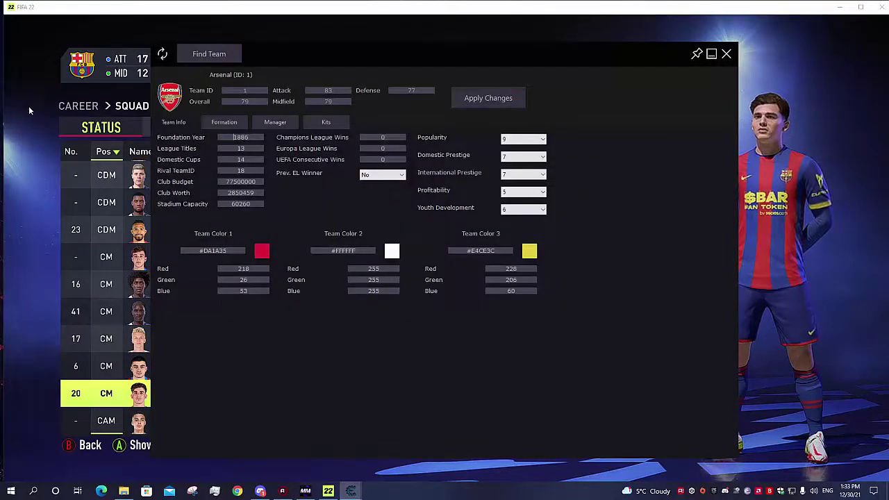
key(Insert)
key(alt+Return)
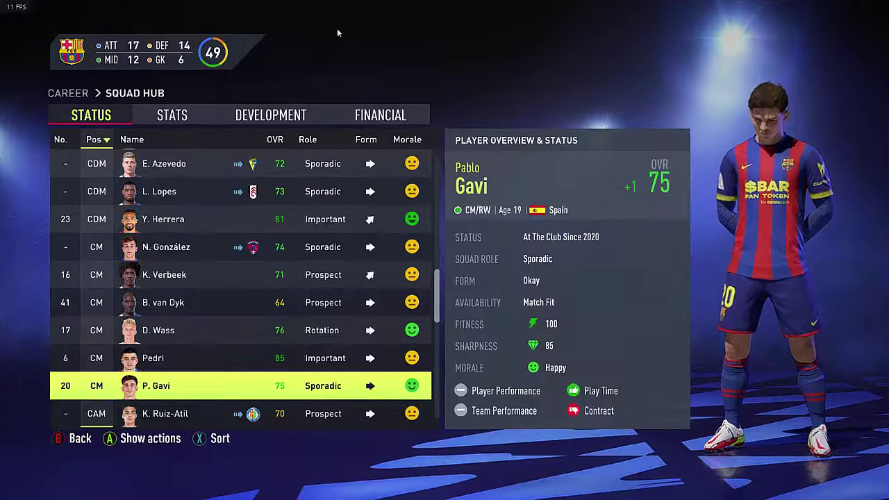
key(super)
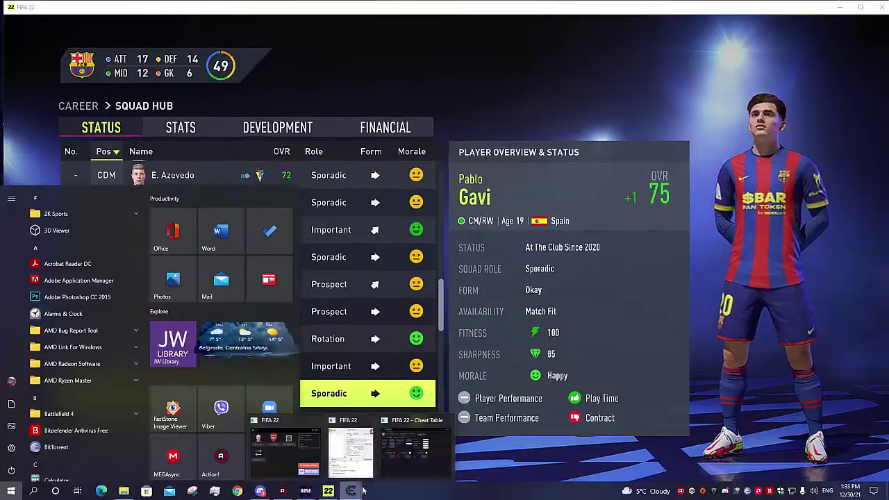
key(Escape)
click(161, 55)
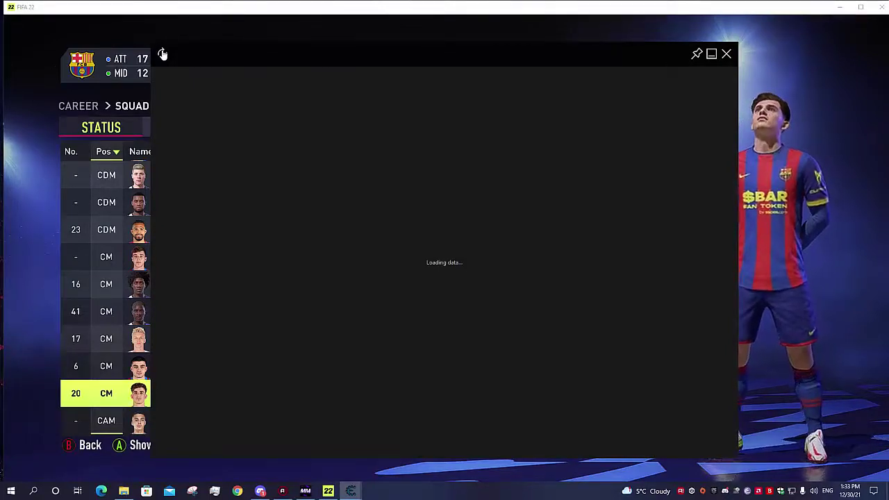
click(12, 283)
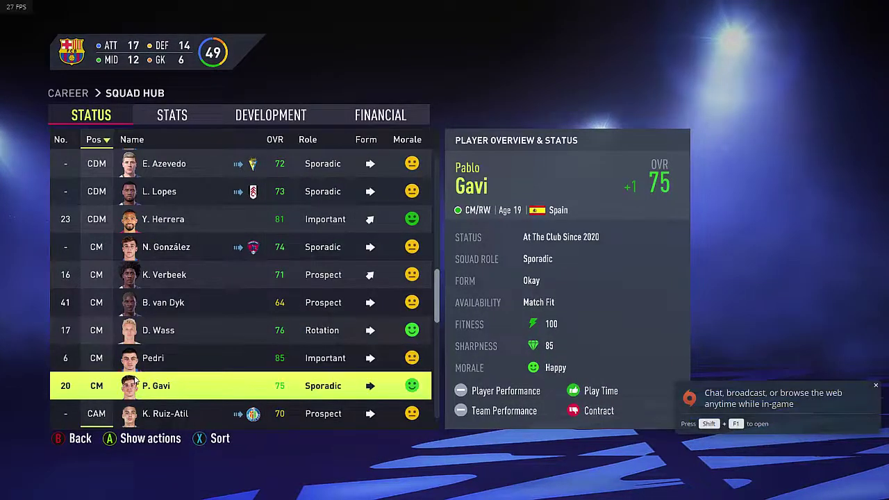
- Switch from the game to the Teams Editor and reload its data for FC Barcelona (ID: 241)
key(super)
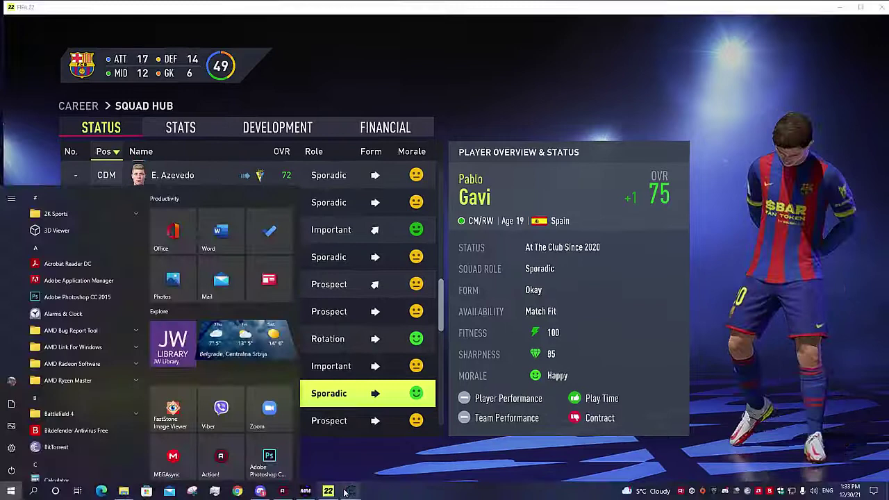
click(351, 490)
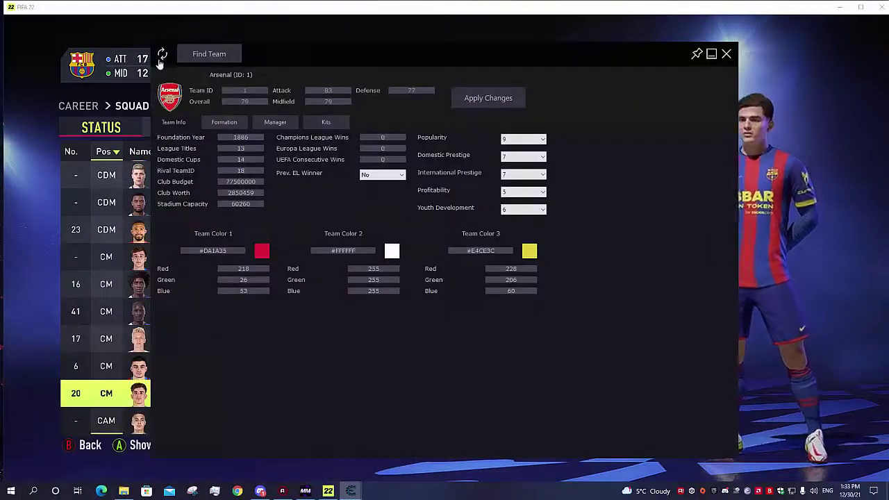
click(160, 58)
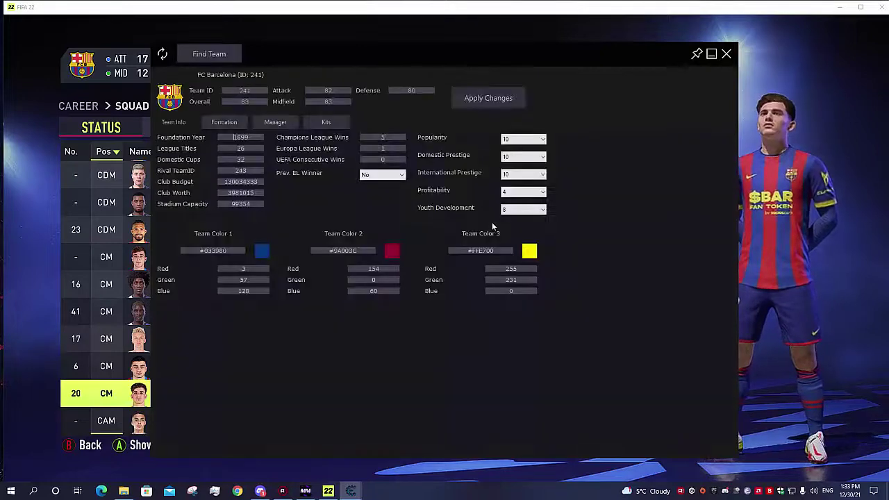
- Move the Teams Editor clear of the player model and open the shorts settings of FC Barcelona's Home Kit
drag(386, 53, 366, 59)
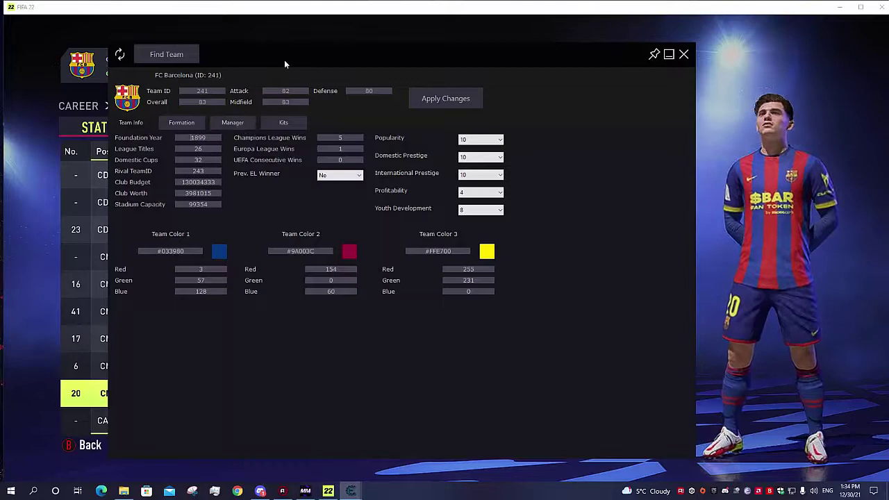
drag(282, 55, 272, 52)
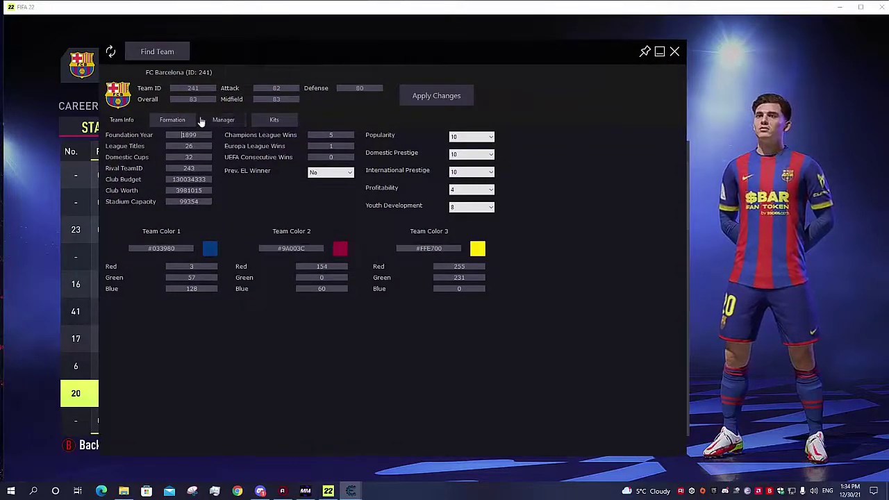
click(275, 122)
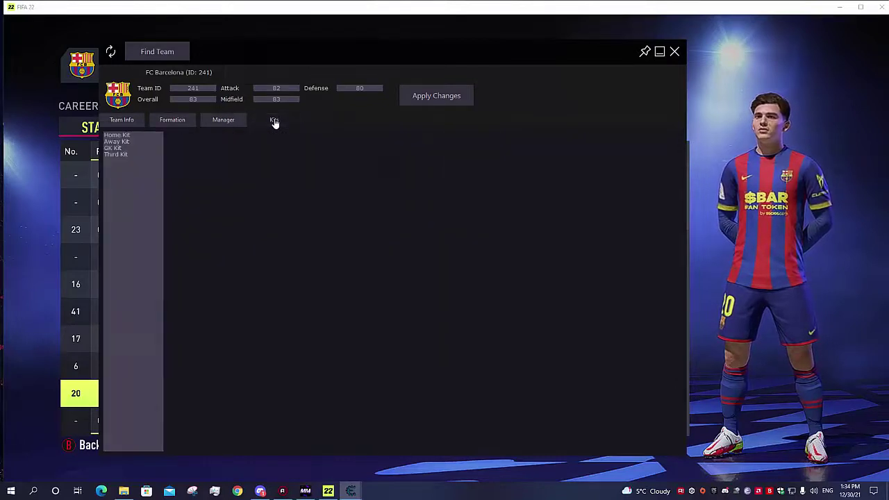
click(118, 134)
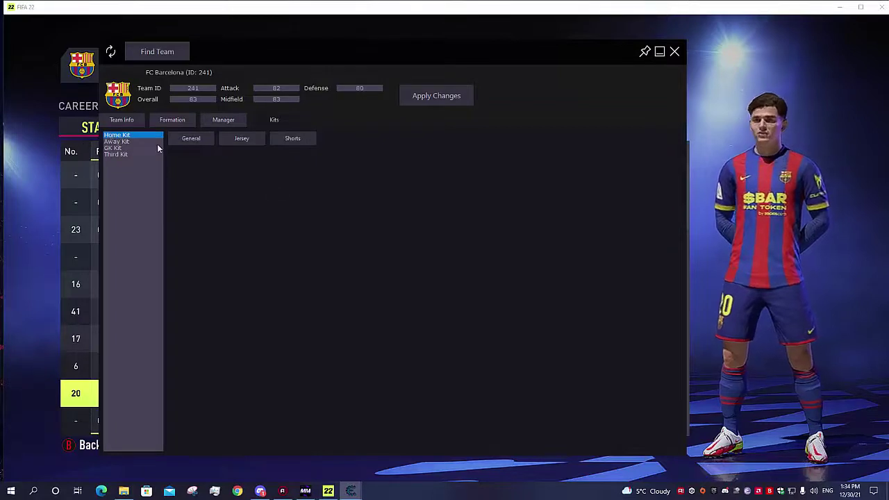
click(293, 140)
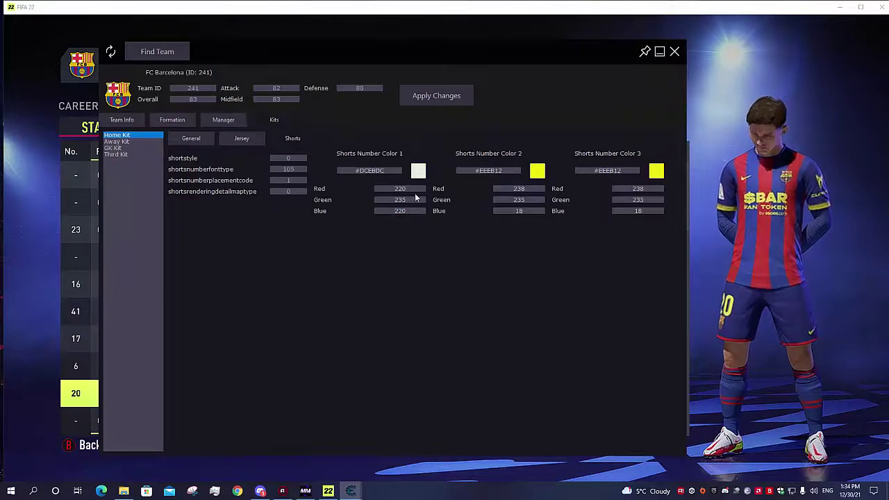
- Set the green value of Shorts Number Color 1 to 220 and copy its hex code #DCDCDC
text(22)
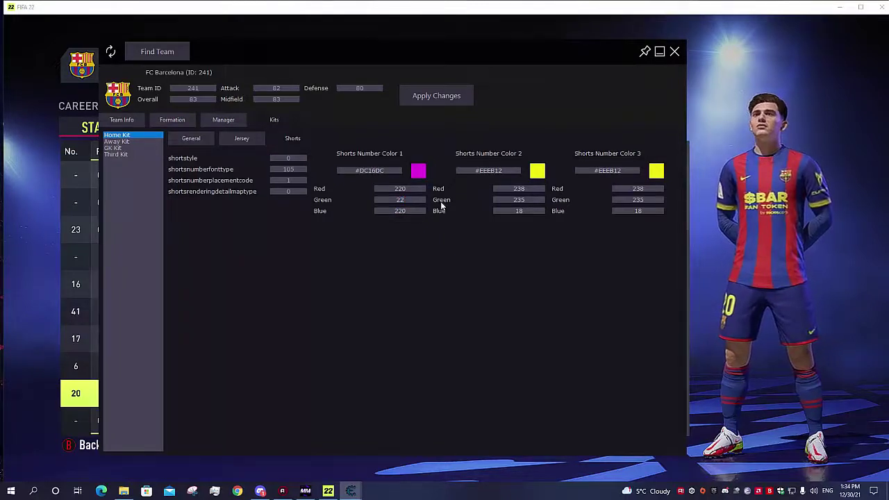
text(0)
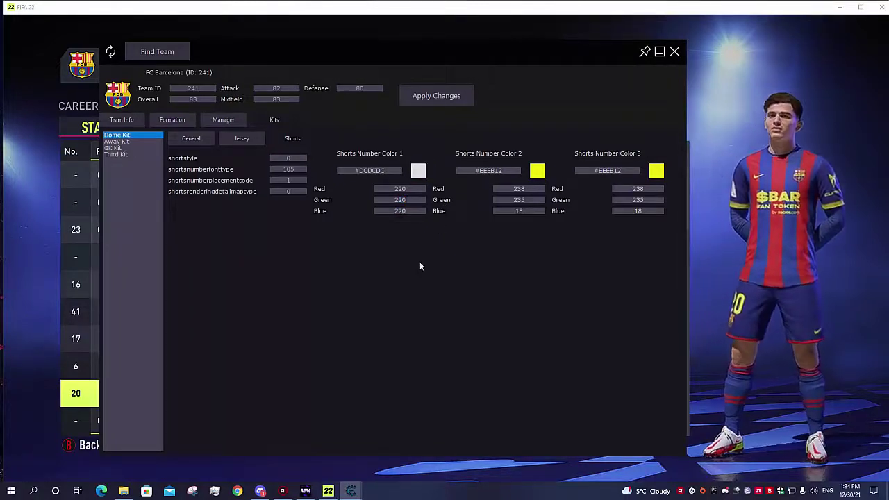
double_click(370, 170)
key(ctrl+c)
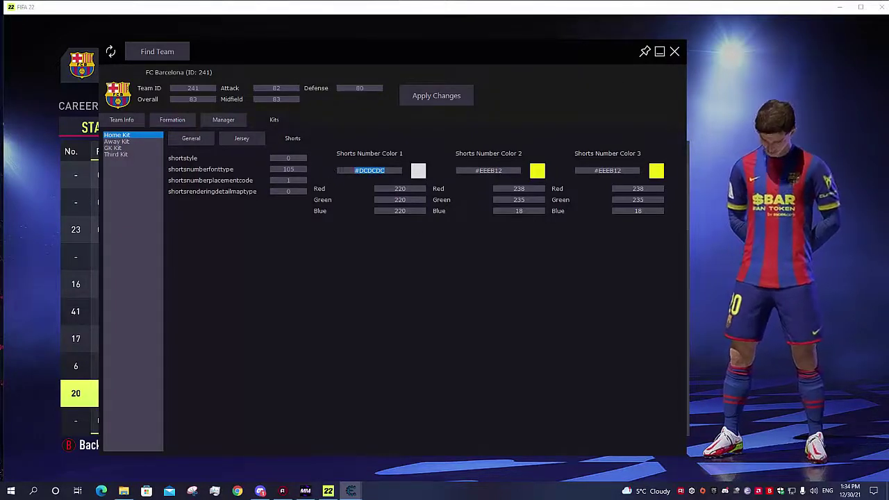
- Set Shorts Number Color 2 and Color 3 to the copied #DCDCDC and apply the changes to the team
double_click(488, 170)
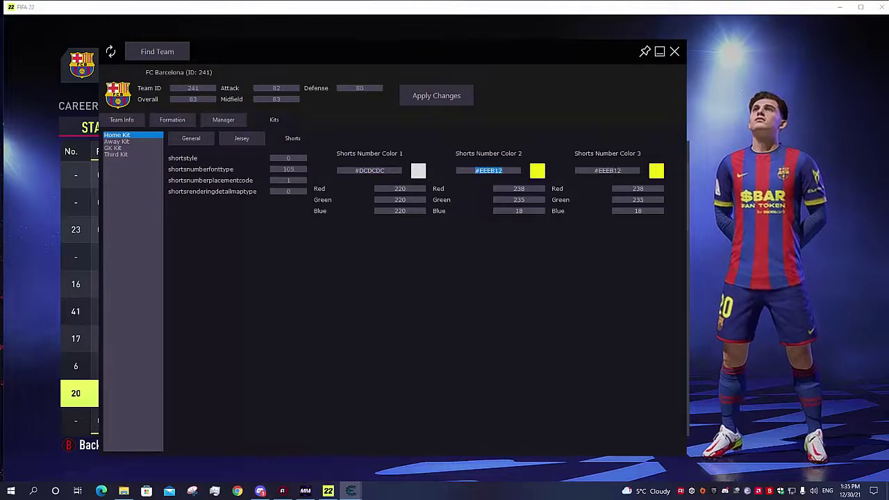
key(ctrl+v)
double_click(585, 171)
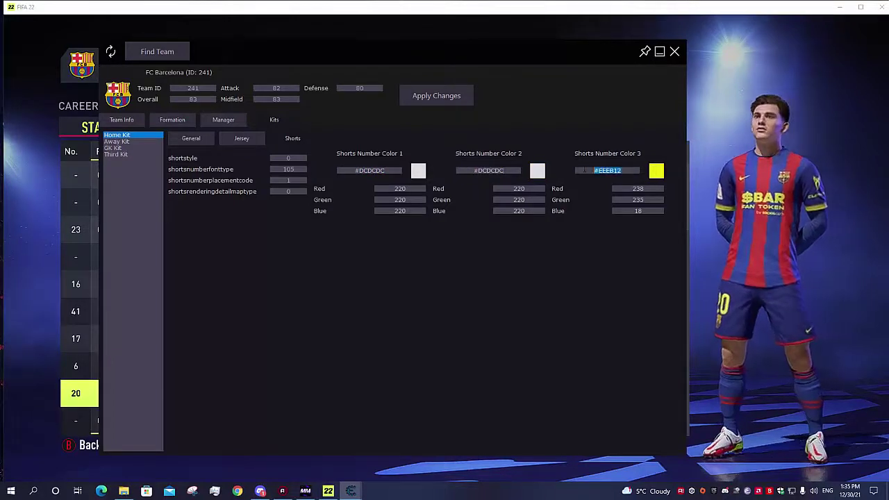
key(ctrl+v)
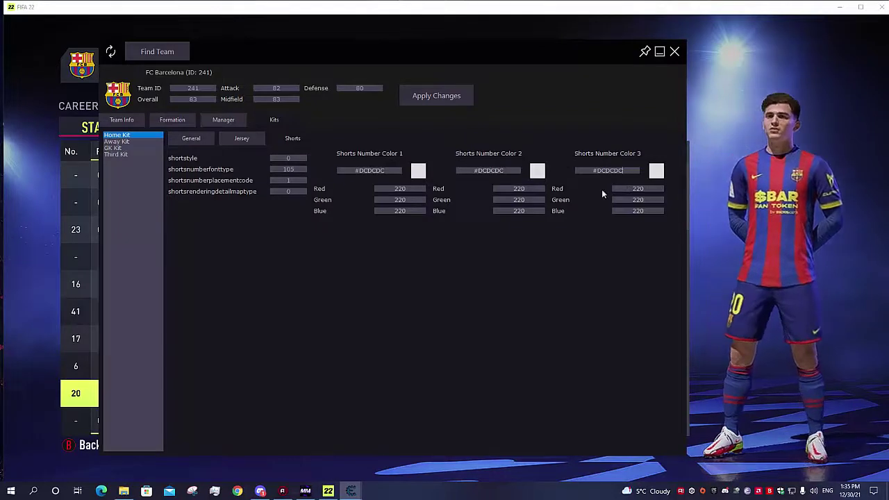
click(437, 95)
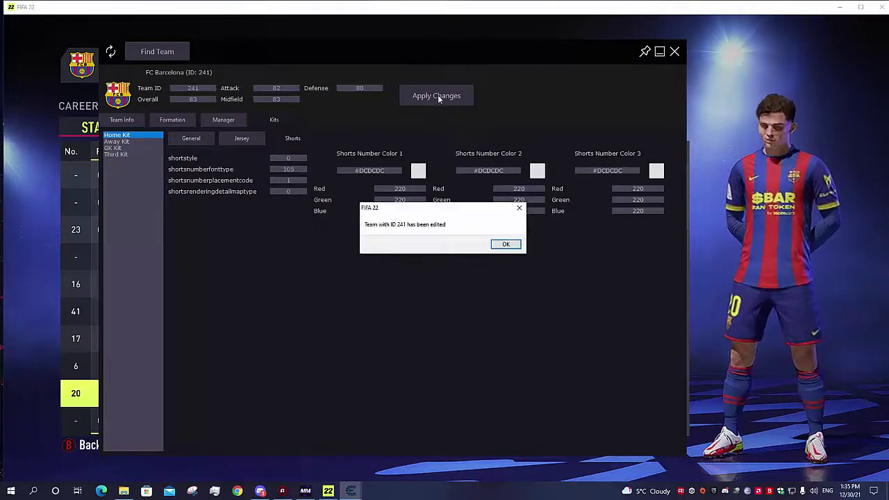
click(506, 246)
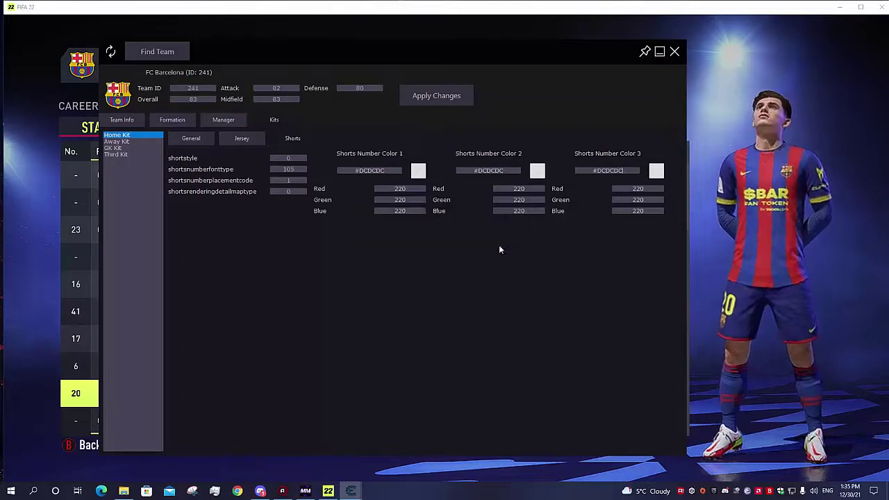
- Switch to the game, select squad number 6 to check the shorts number on the player model, and return to the Teams Editor
click(748, 85)
key(Up)
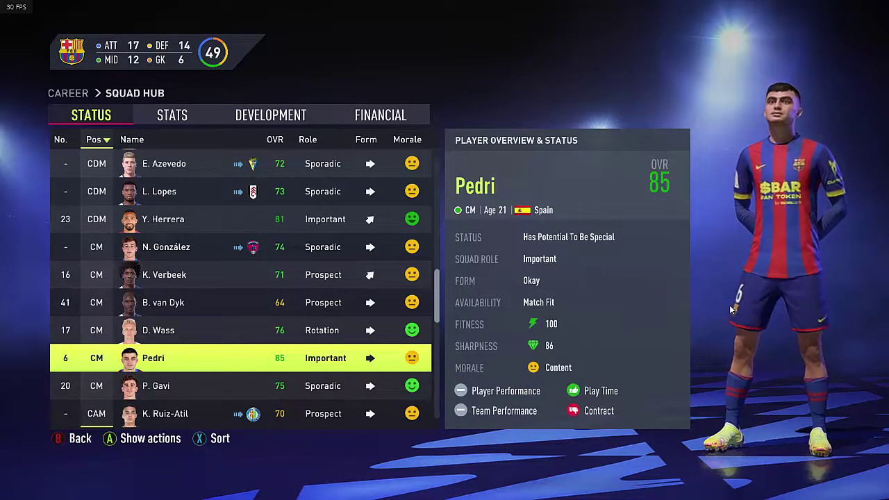
key(super)
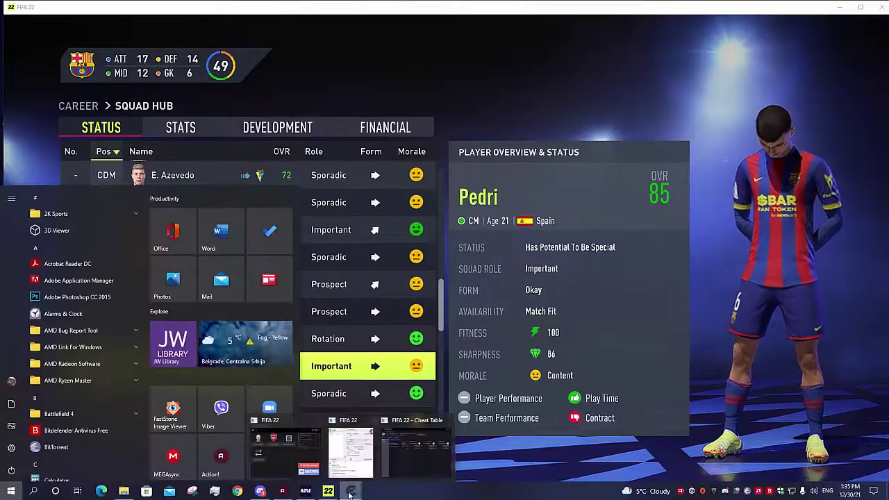
click(416, 450)
- Compare the shorts number colours of FC Barcelona's Home, Away, GK and Third kits
click(119, 141)
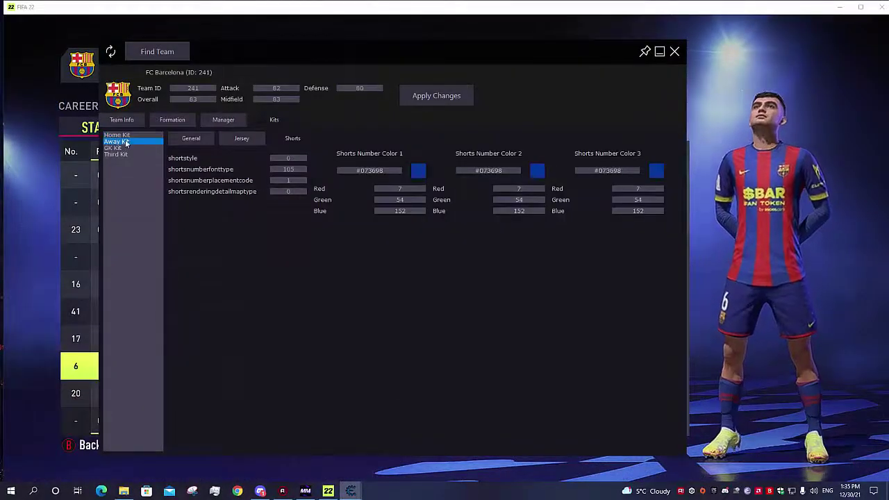
click(119, 147)
click(123, 154)
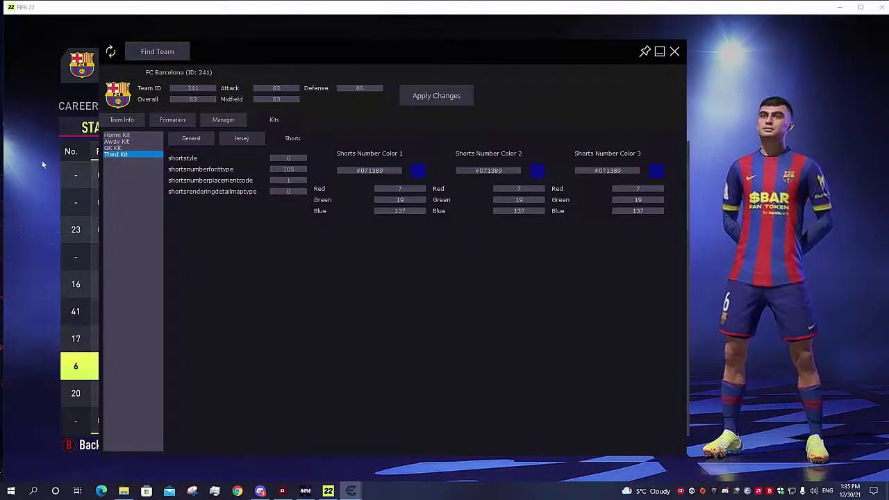
click(118, 147)
click(120, 141)
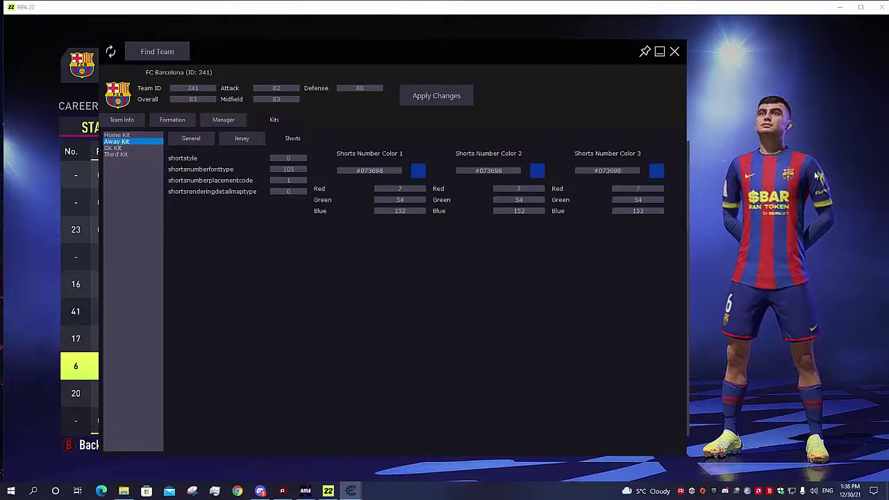
click(123, 154)
click(127, 135)
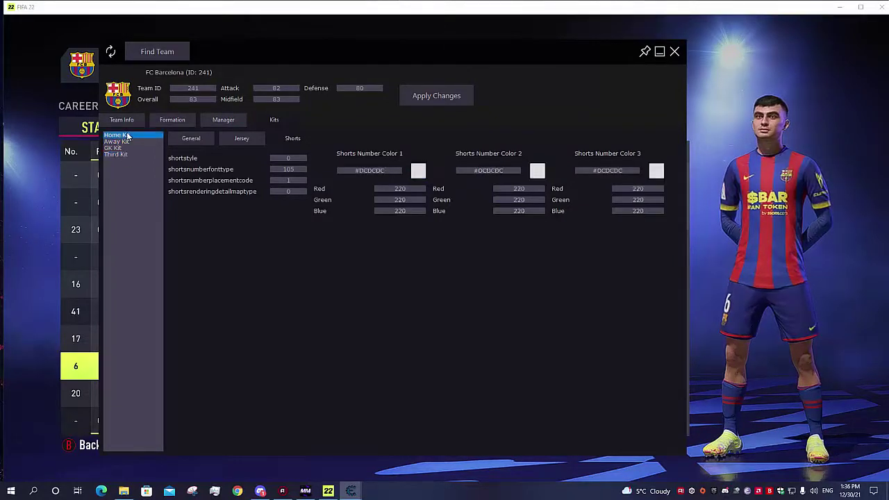
click(116, 148)
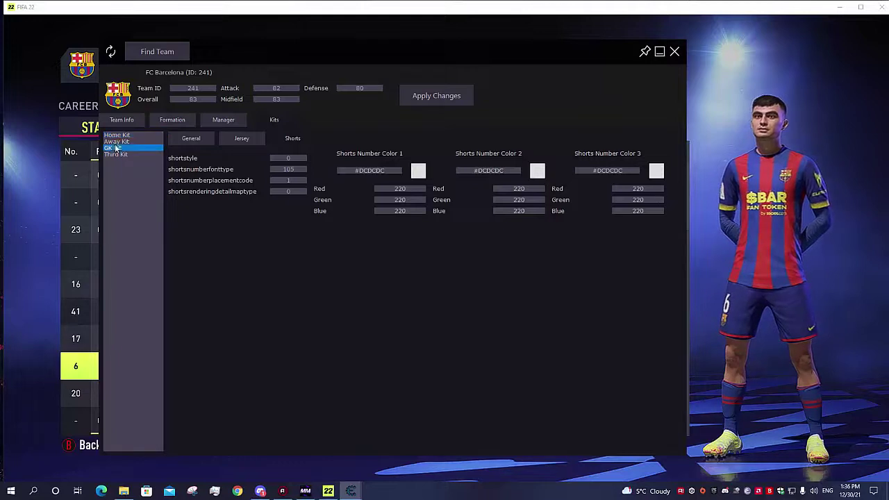
click(117, 142)
click(116, 154)
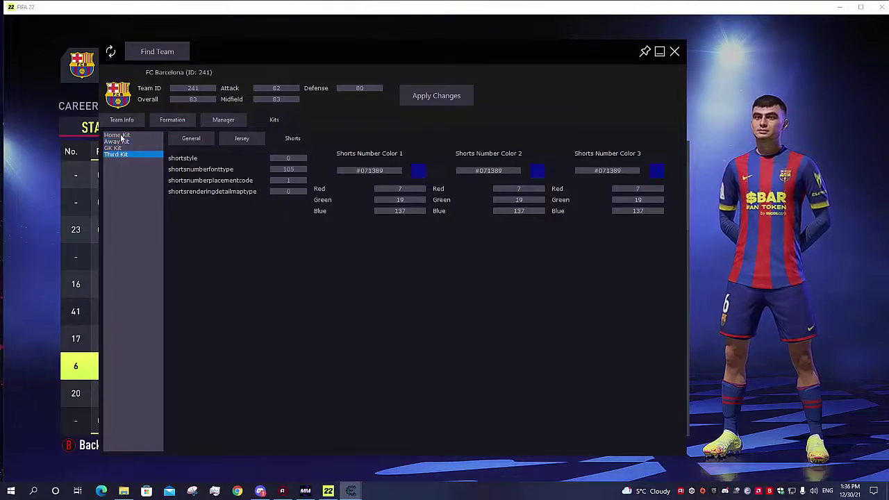
- Open the jersey settings of FC Barcelona's Home Kit
click(127, 135)
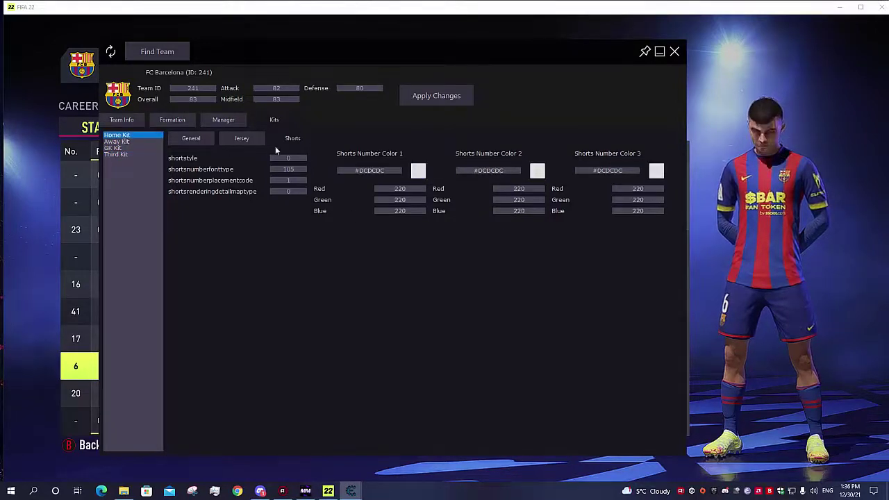
click(245, 141)
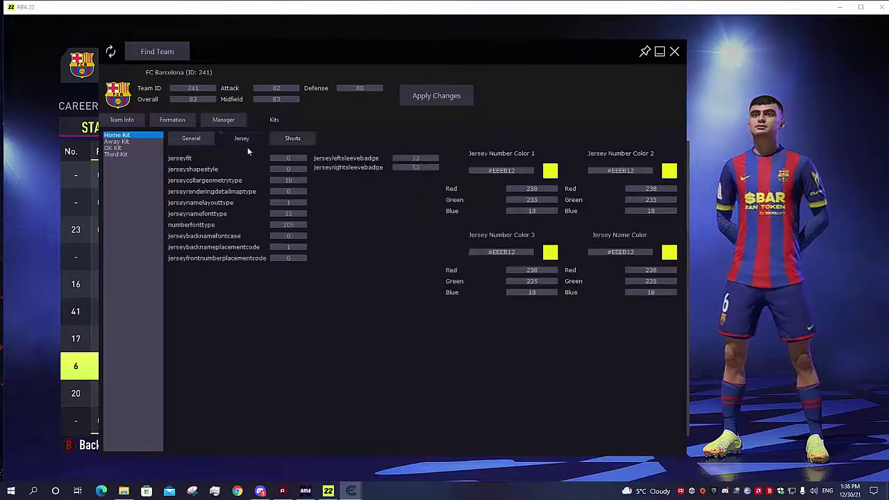